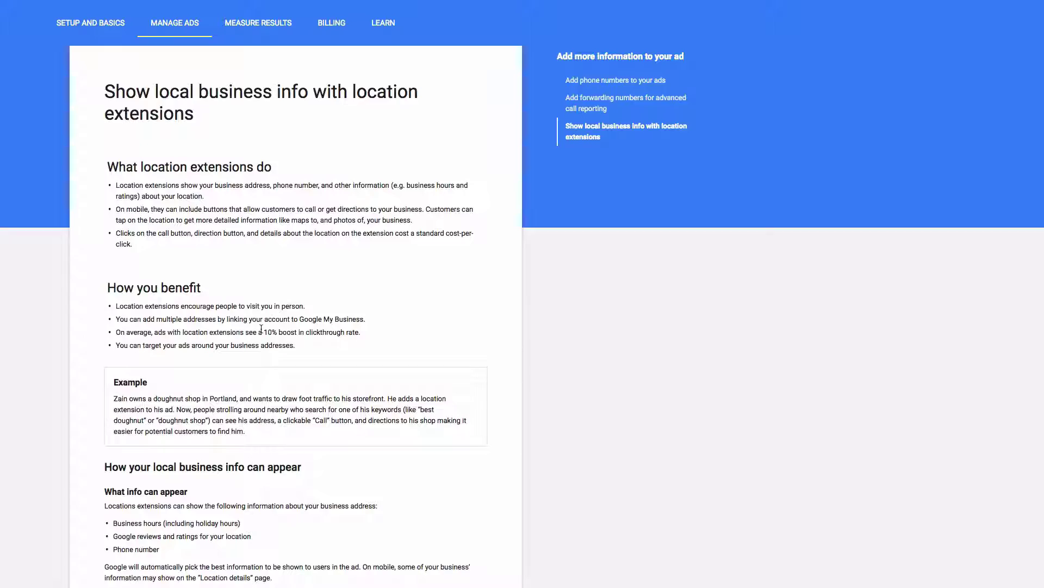
pyautogui.moveTo(265, 332); pyautogui.dragTo(299, 333)
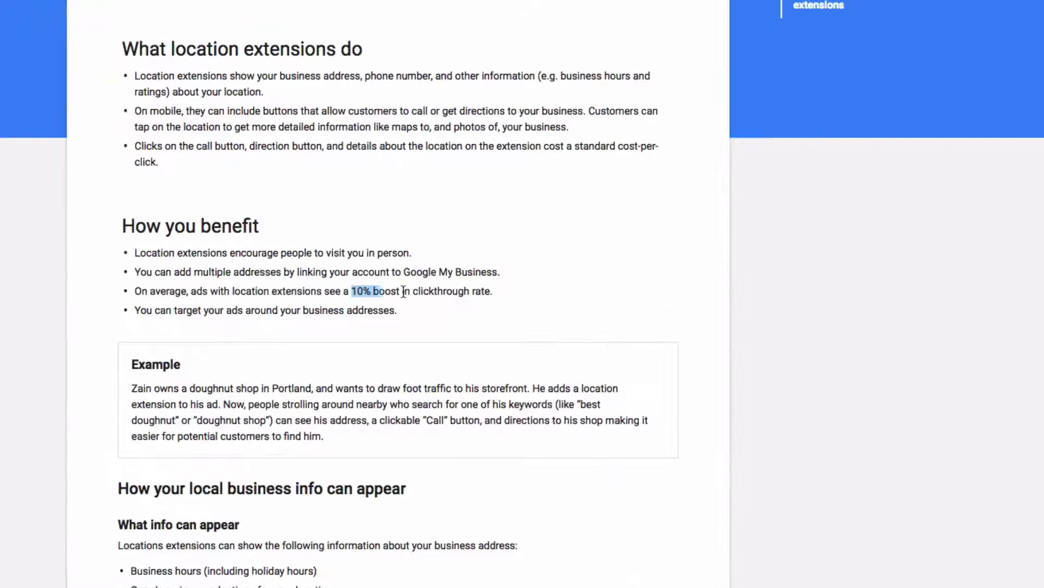
pyautogui.moveTo(403, 292); pyautogui.dragTo(493, 291)
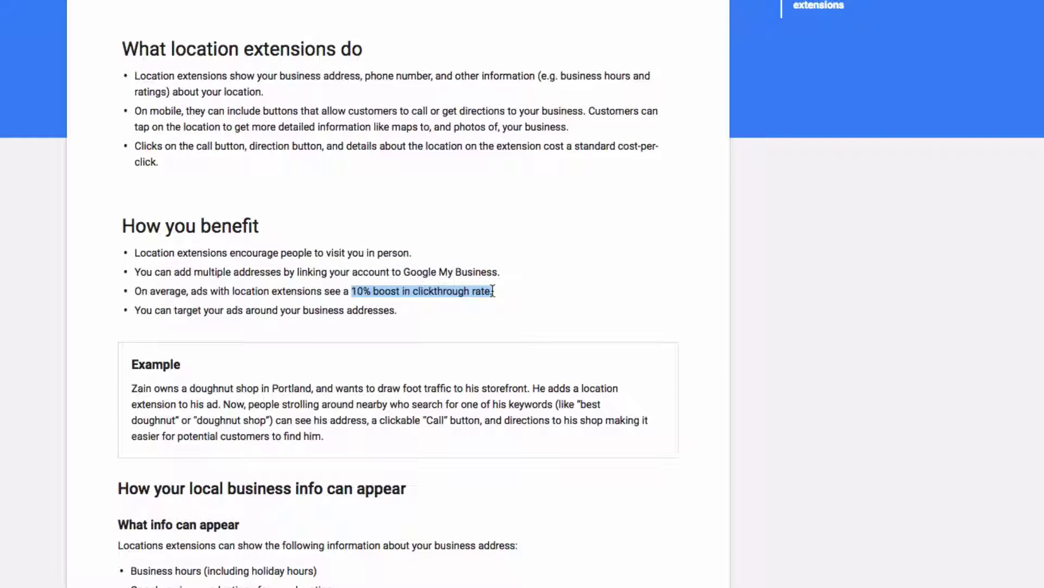
pyautogui.click(493, 292)
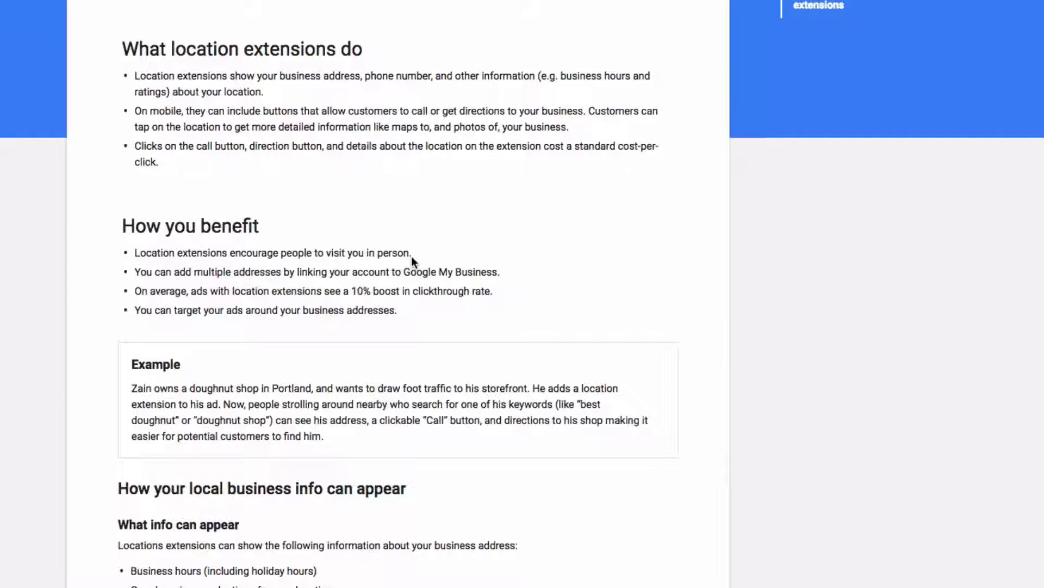
pyautogui.scroll(-3, 305, 308)
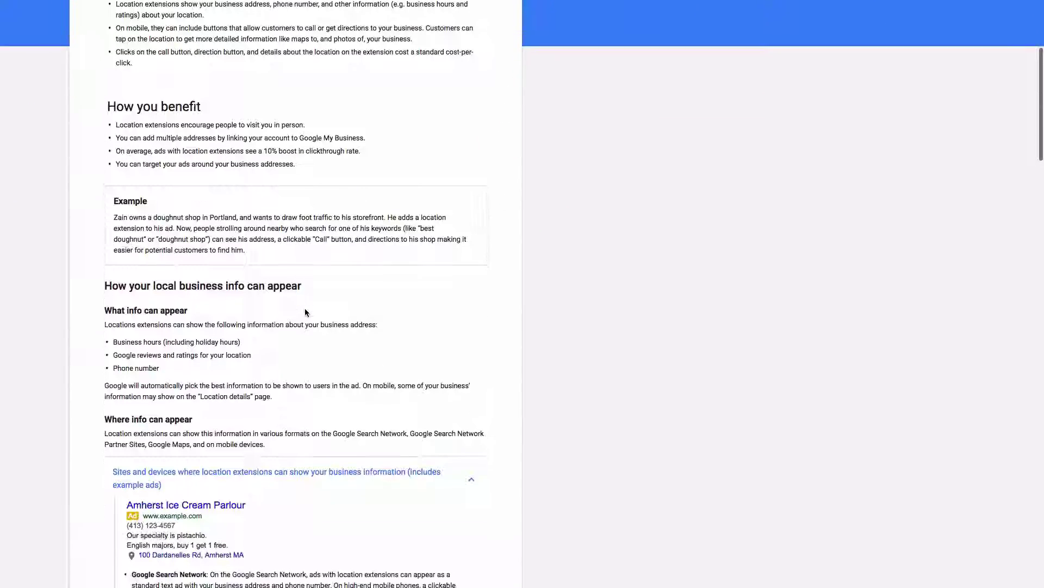
pyautogui.scroll(-5, 305, 312)
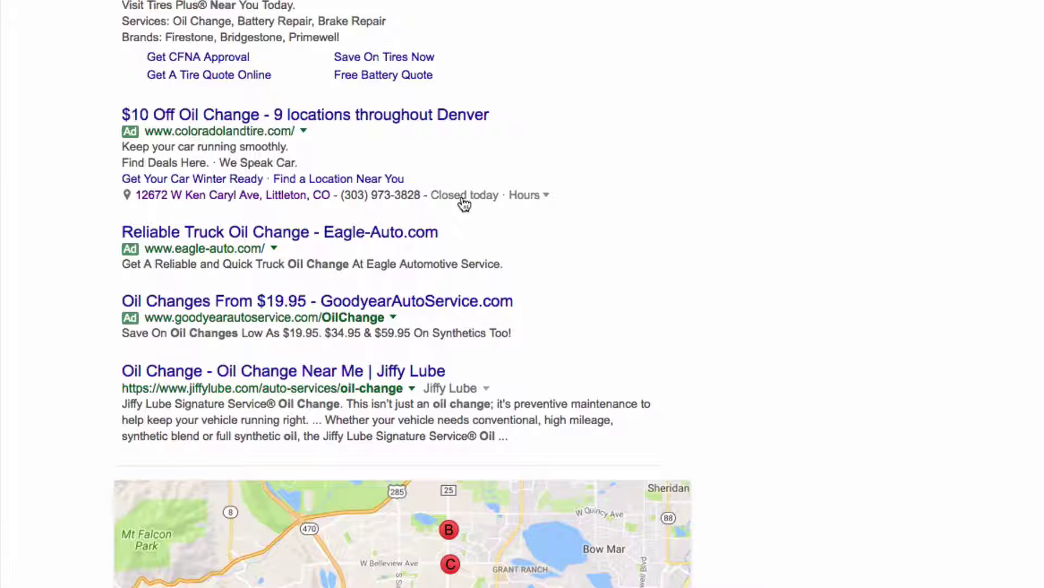
pyautogui.click(526, 200)
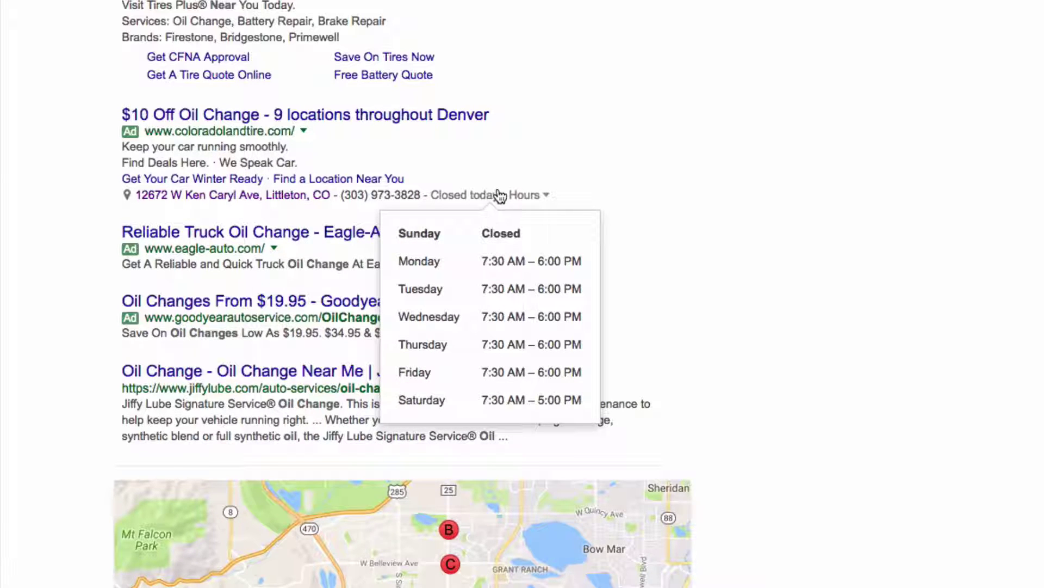
pyautogui.click(499, 200)
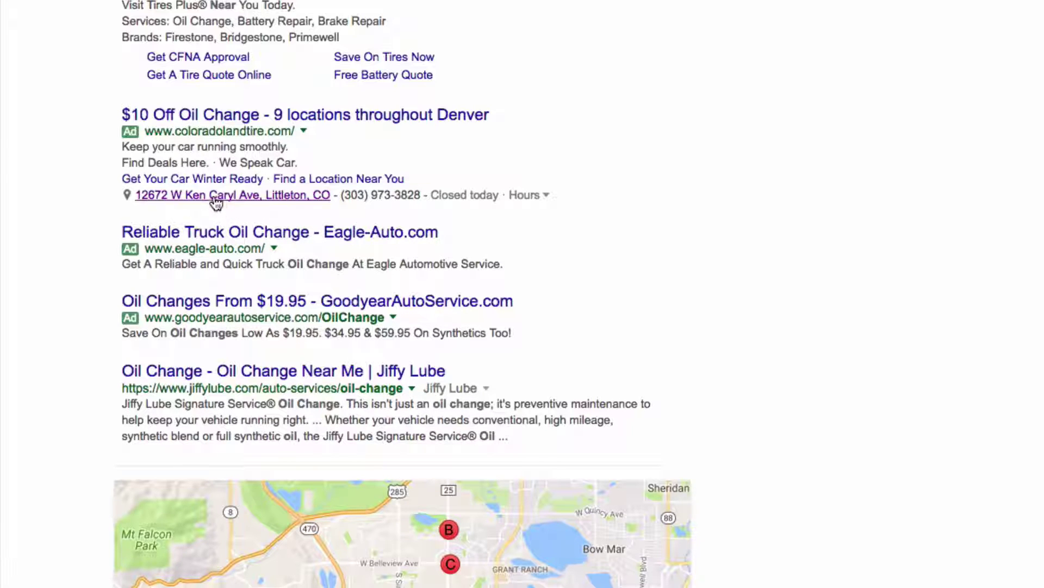
# Step: View the Coloradoland Tire & Service address in Google Maps, then return to AdWords Campaign Management
pyautogui.click(215, 197)
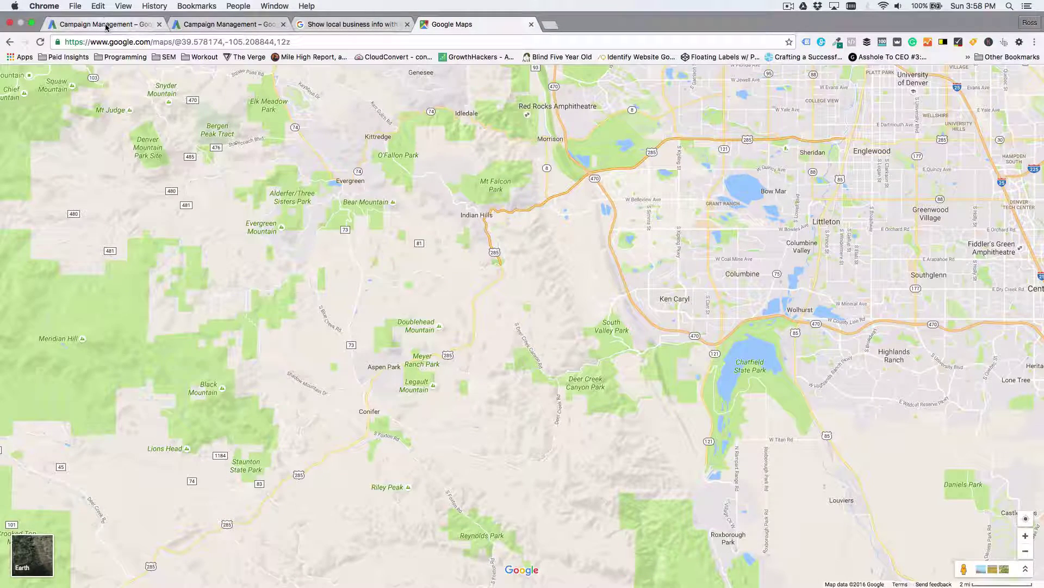
pyautogui.click(106, 26)
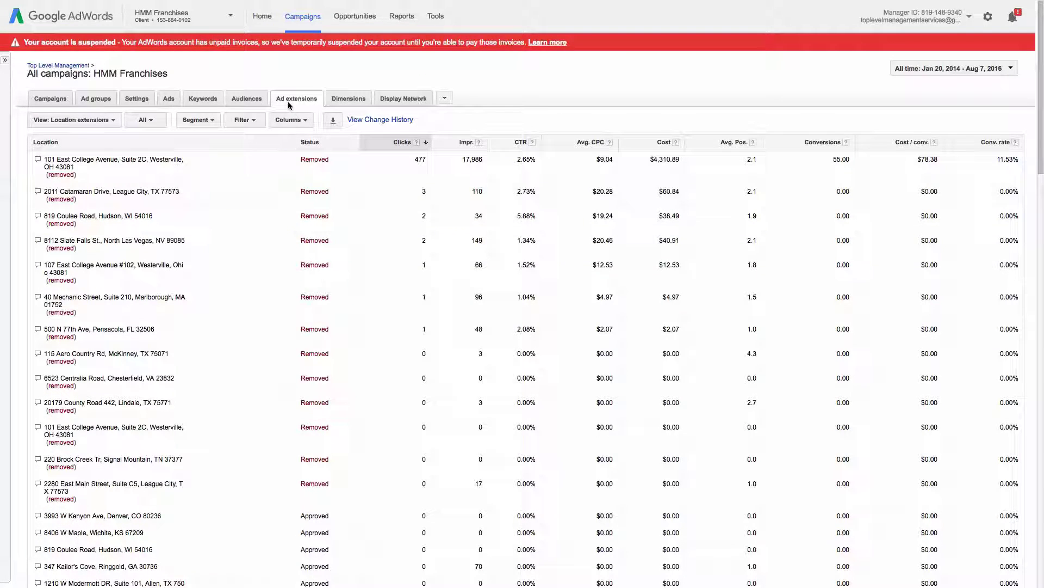
# Step: Keep the view on Location extensions and set the status filter to 'All but removed'
pyautogui.click(80, 123)
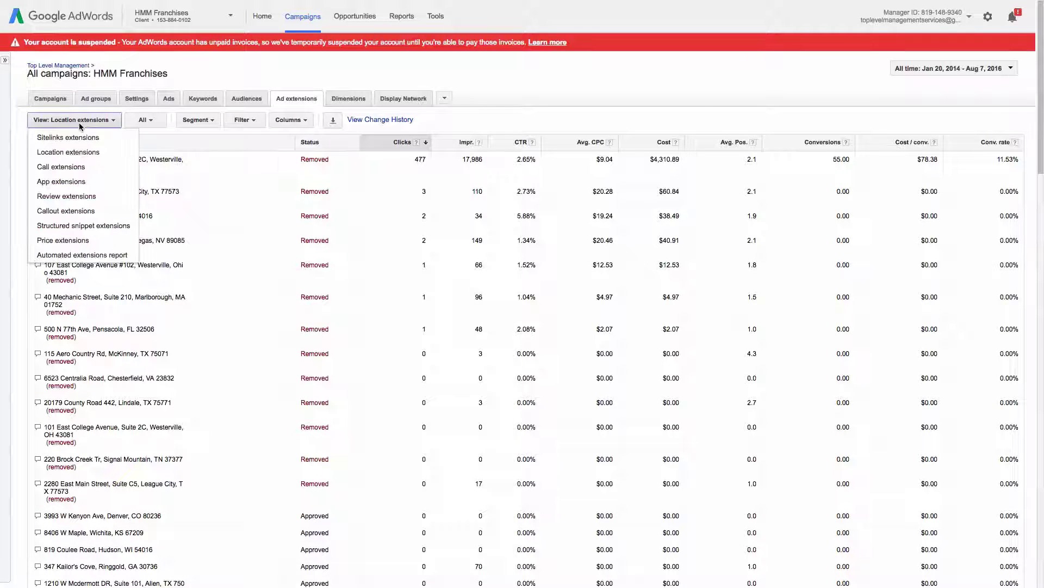
pyautogui.click(82, 155)
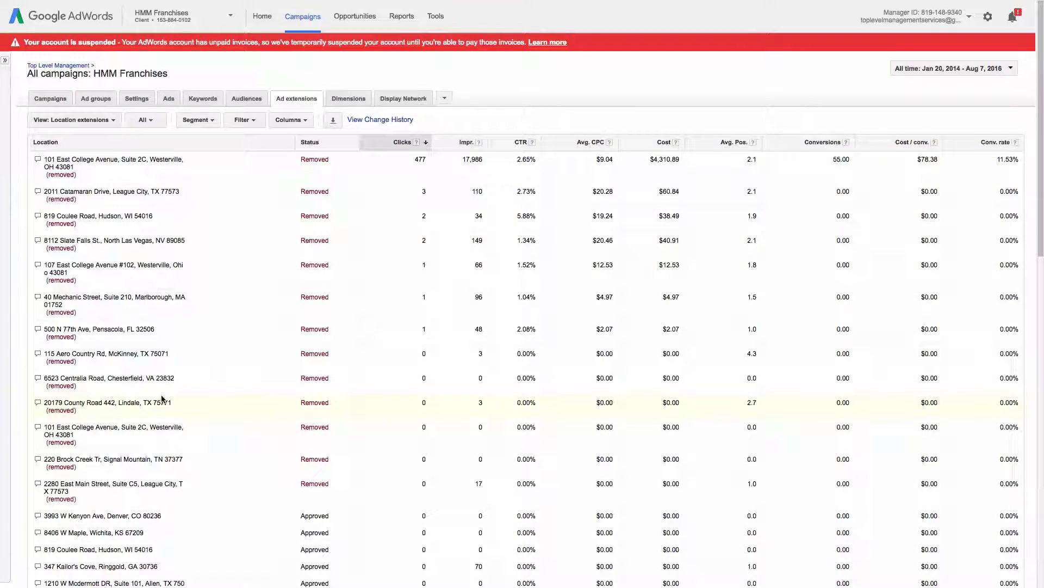
pyautogui.scroll(-3, 161, 393)
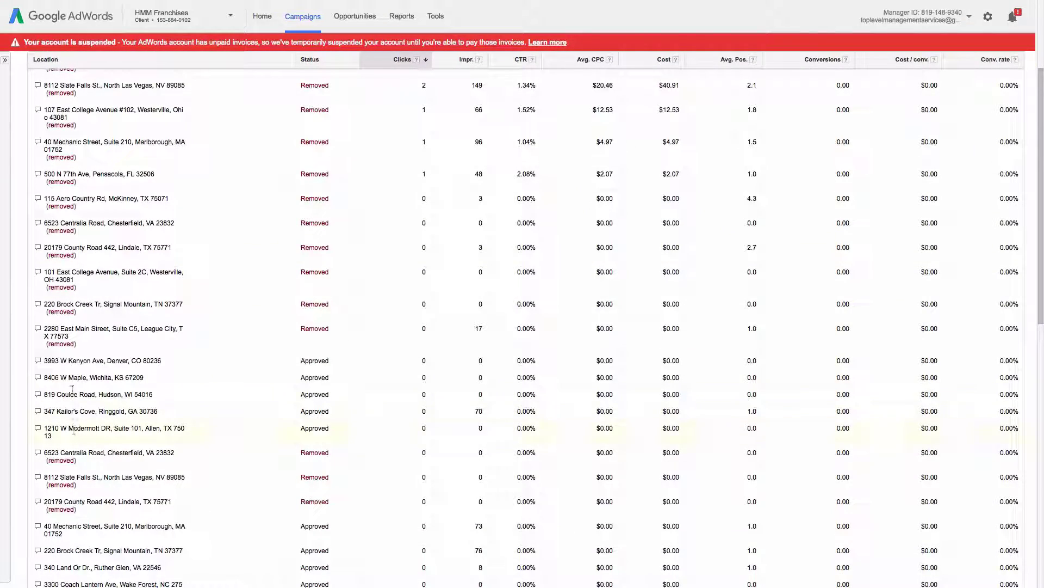
pyautogui.scroll(3, 200, 394)
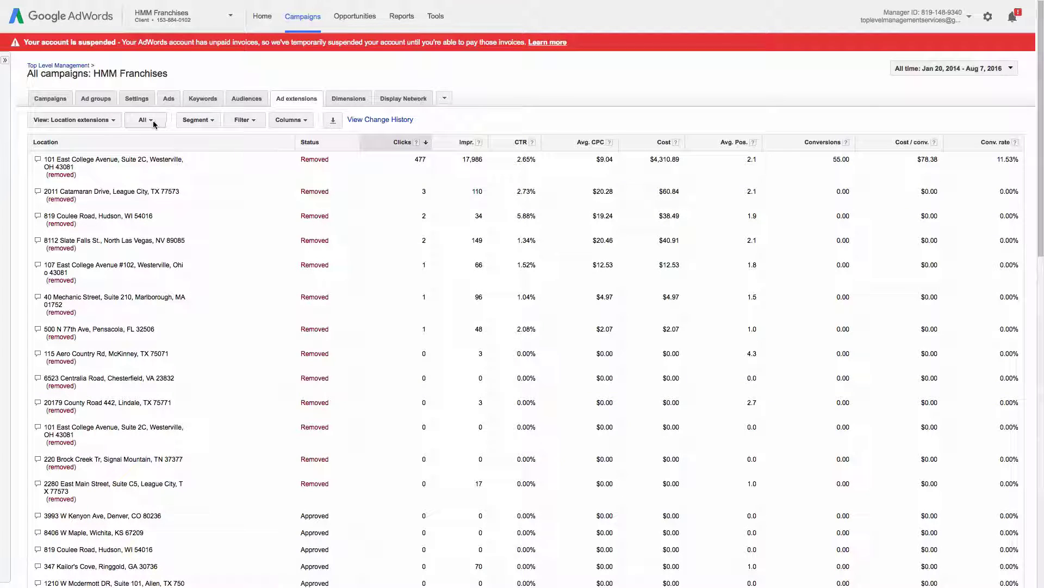
pyautogui.click(154, 123)
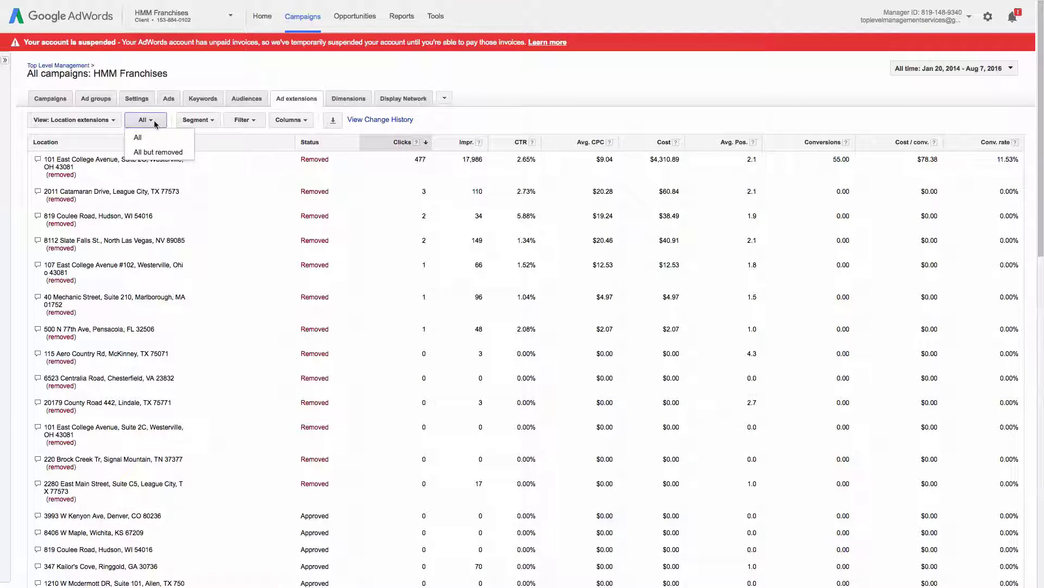
pyautogui.click(158, 153)
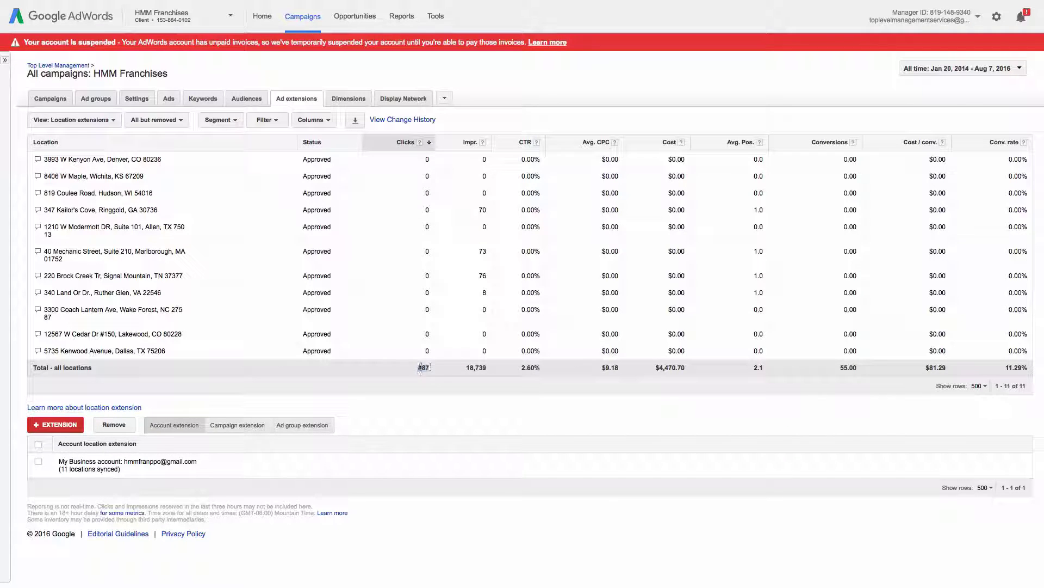
# Step: Note the 487 total clicks, switch the status filter back to All, and scroll to account locations
pyautogui.moveTo(417, 367); pyautogui.dragTo(652, 366)
pyautogui.click(607, 373)
pyautogui.click(171, 122)
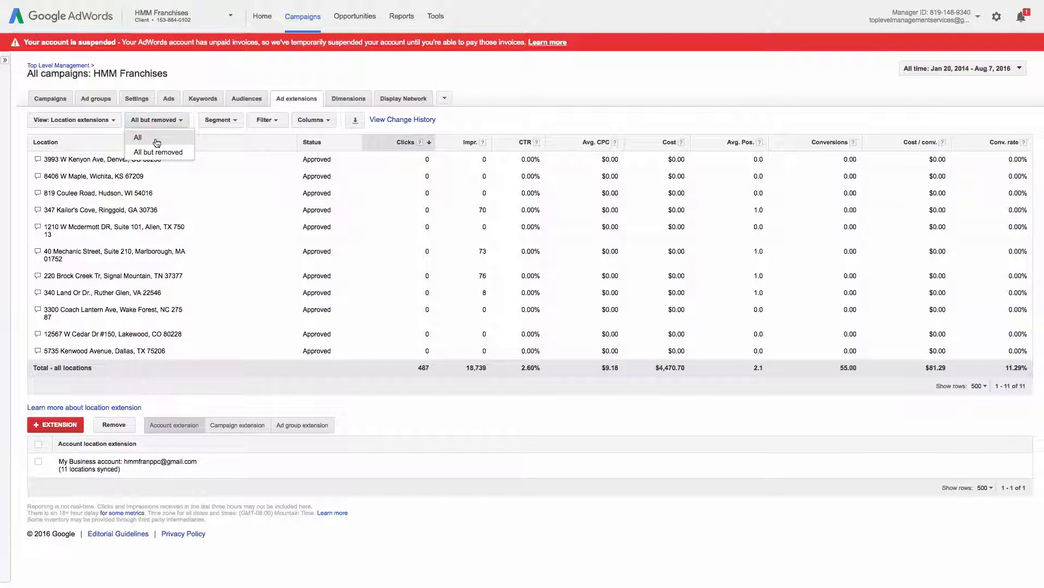
pyautogui.click(137, 137)
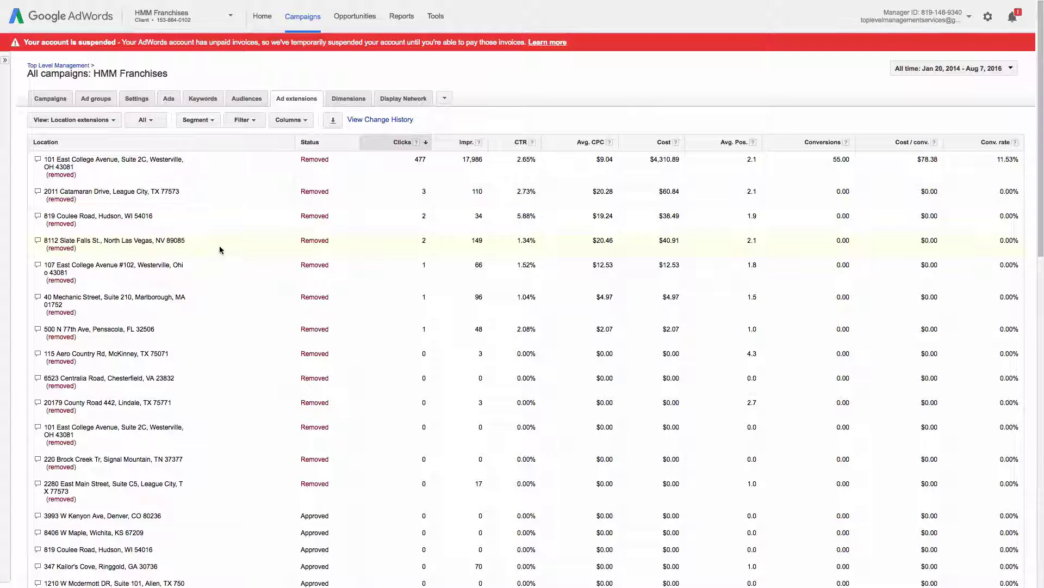
pyautogui.scroll(-3, 220, 246)
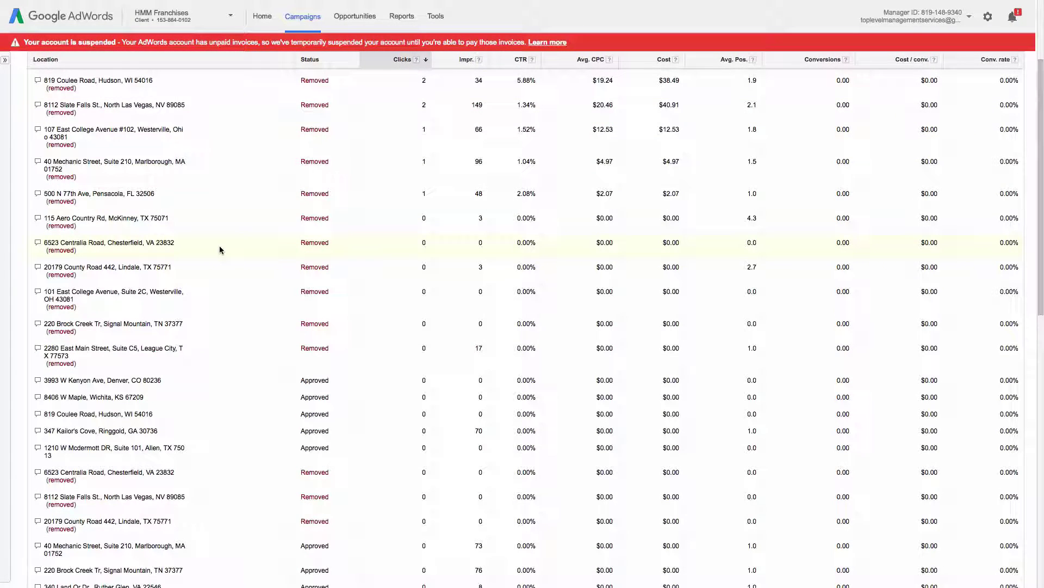
pyautogui.scroll(-15, 220, 249)
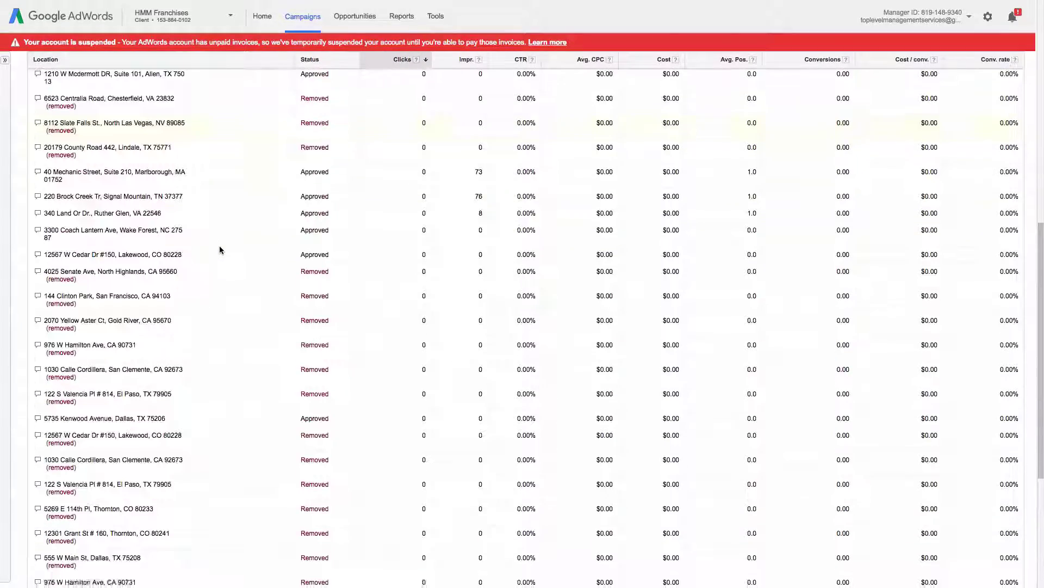
pyautogui.scroll(-1, 220, 249)
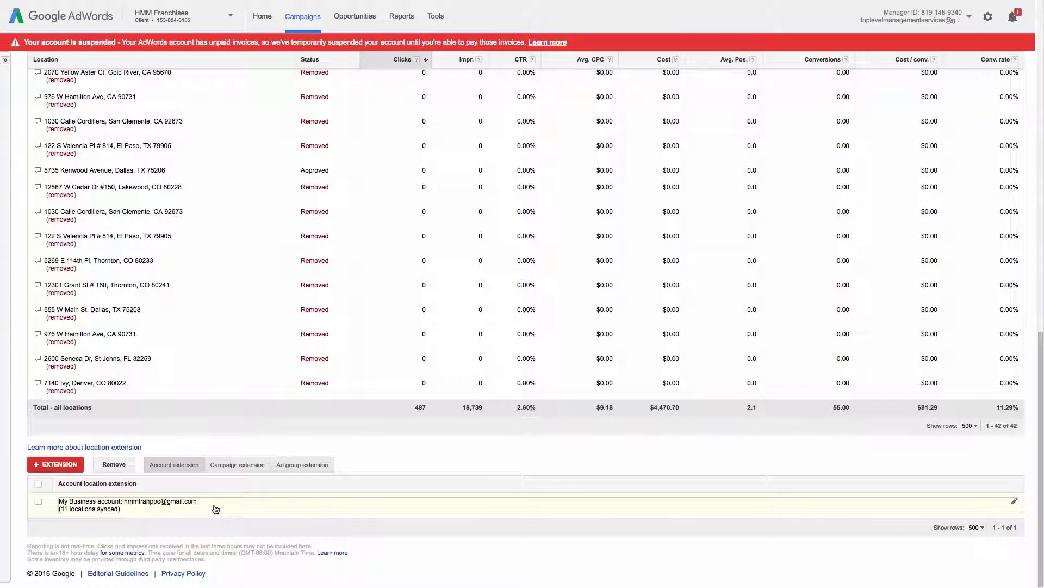
pyautogui.click(58, 464)
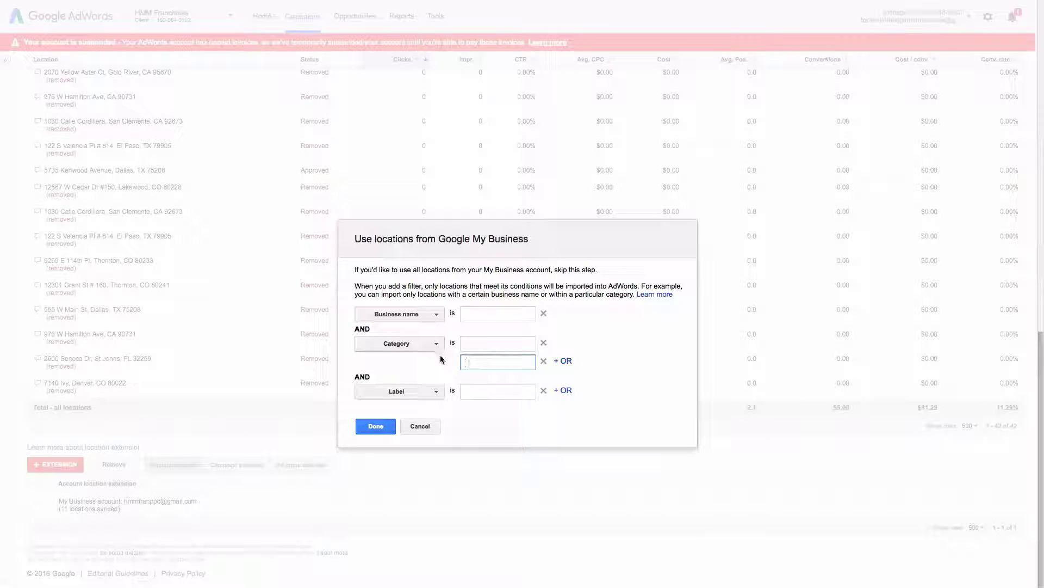
pyautogui.click(421, 427)
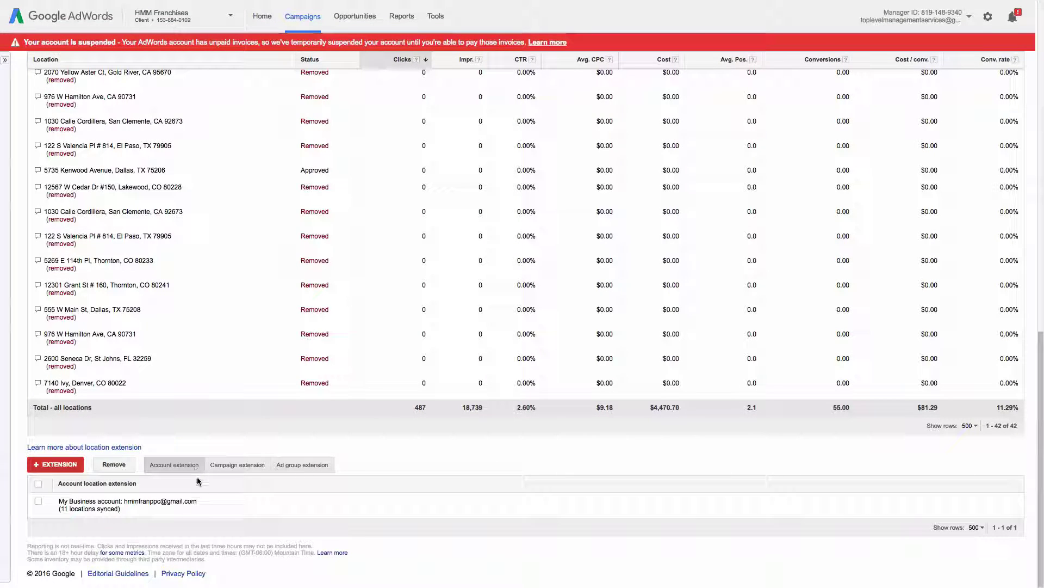
# Step: Show campaign-level location extensions and edit the Austin campaign's 819 Coulee Road extension
pyautogui.click(240, 471)
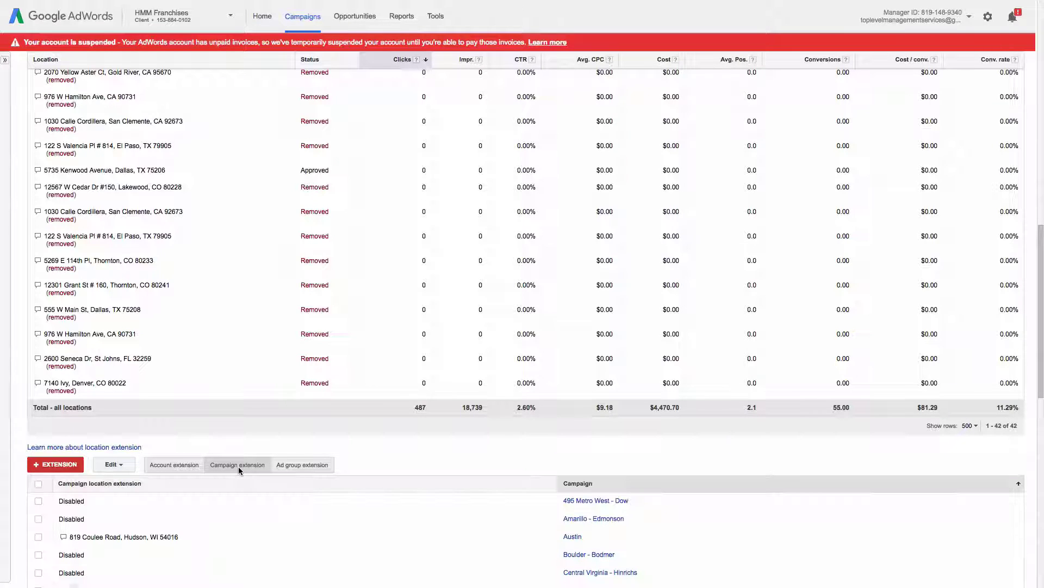
pyautogui.scroll(-2, 325, 440)
pyautogui.scroll(-2, 325, 445)
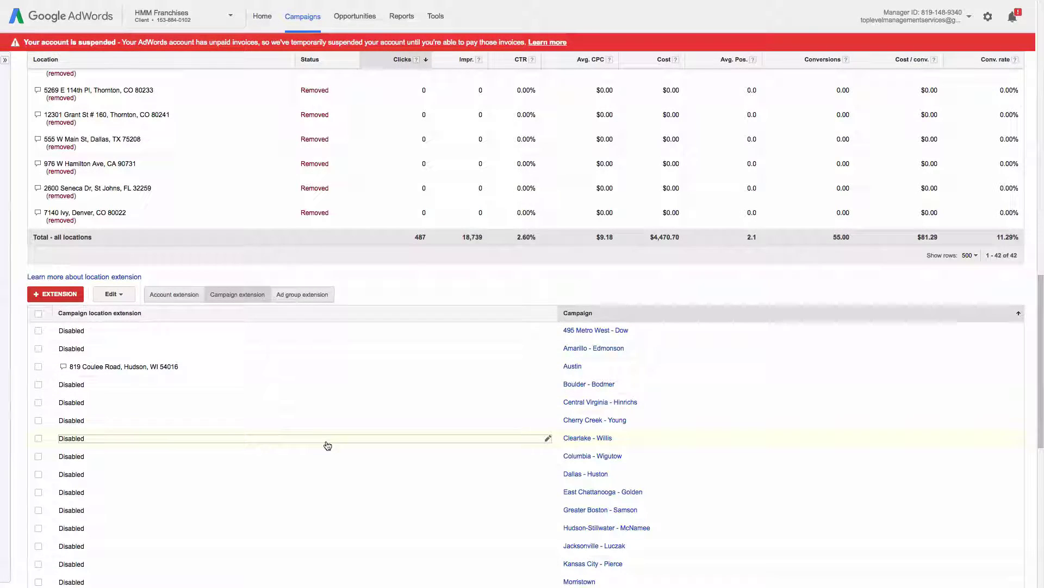
pyautogui.scroll(-1, 326, 445)
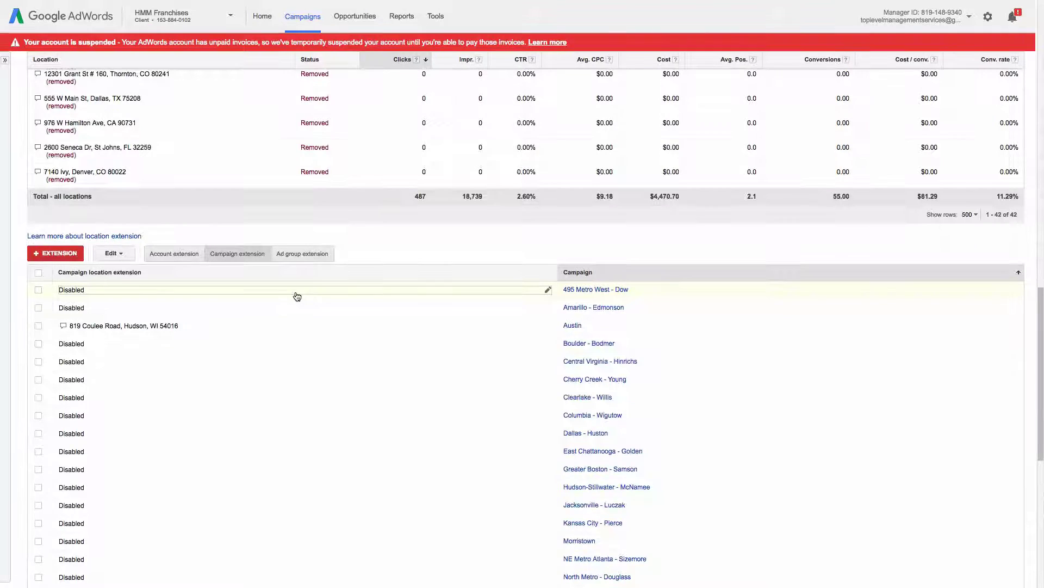
pyautogui.scroll(-2, 297, 296)
pyautogui.scroll(1, 297, 296)
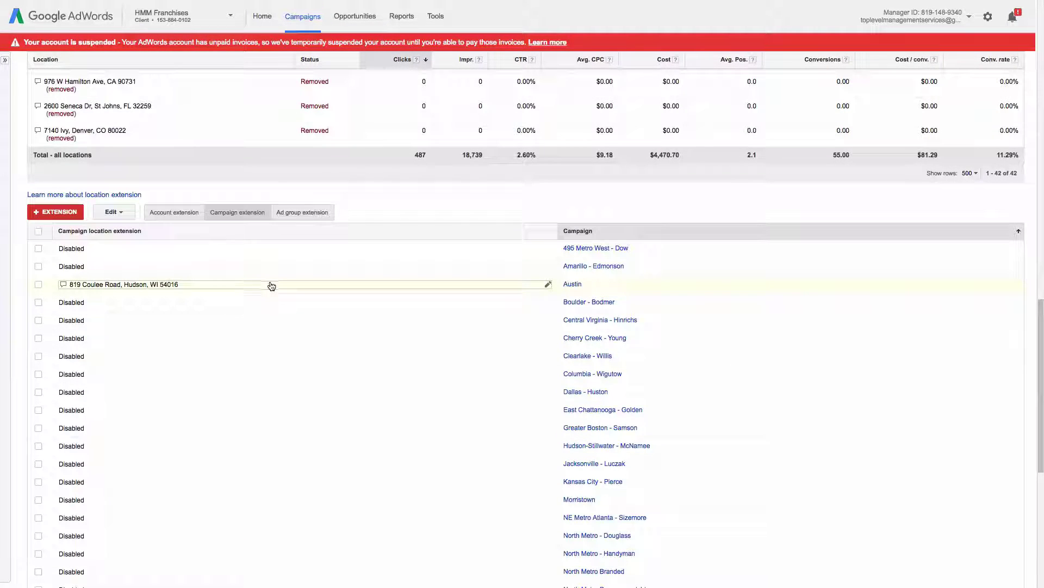
pyautogui.click(271, 285)
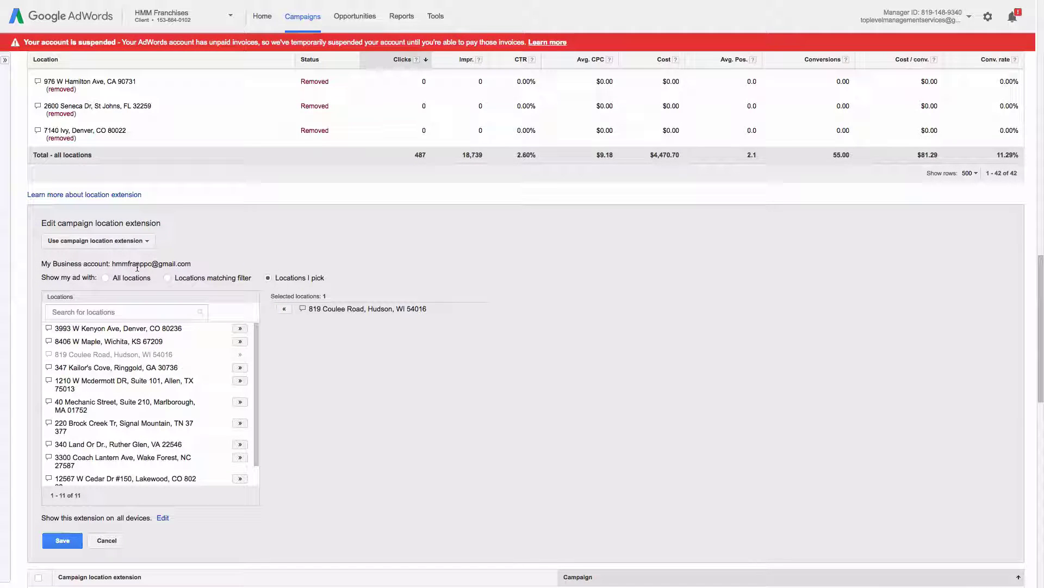
# Step: Try the All locations and Locations matching filter options, removing the business name condition
pyautogui.click(106, 279)
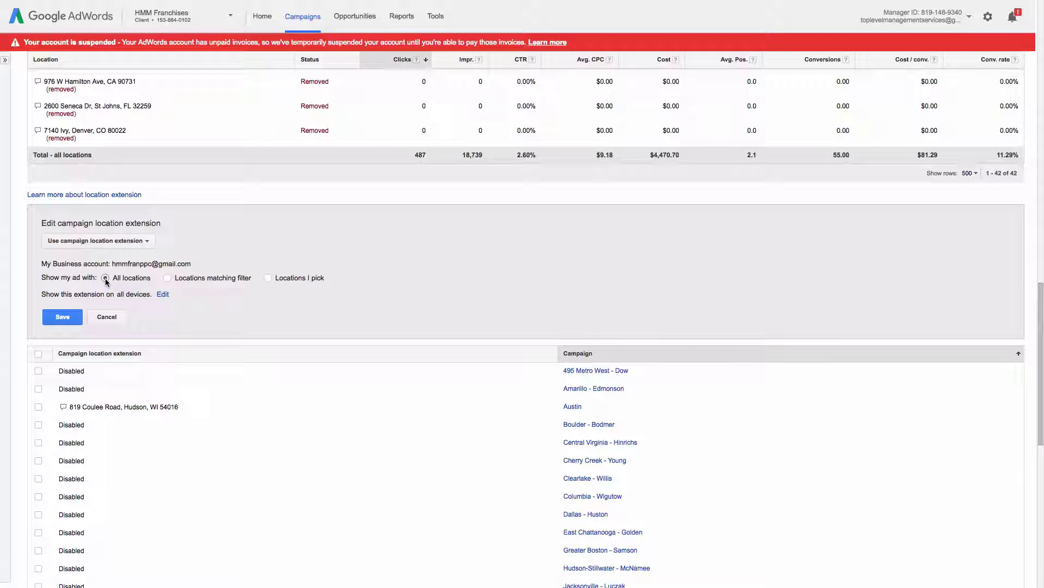
pyautogui.click(167, 279)
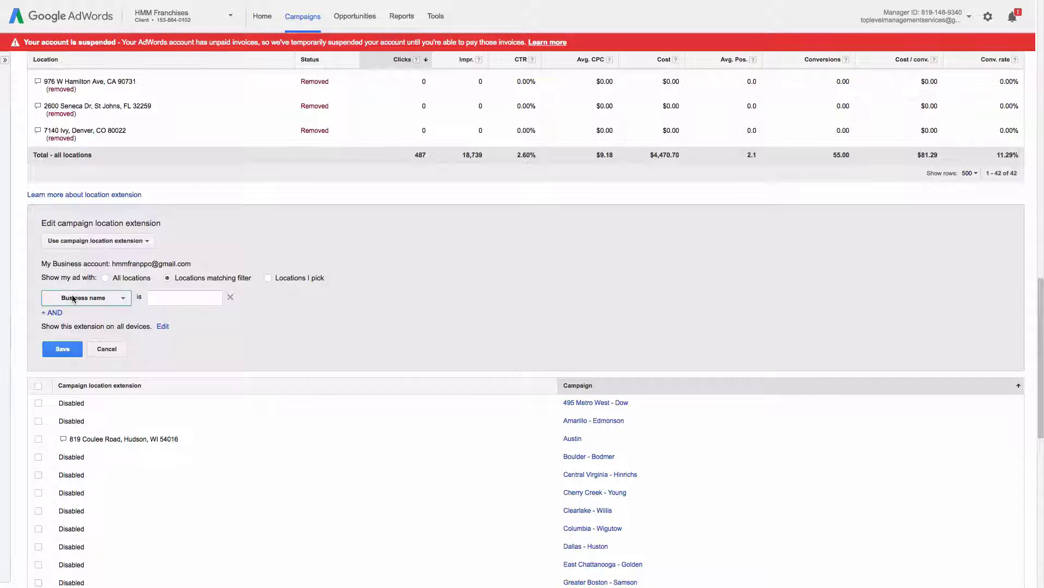
pyautogui.click(230, 298)
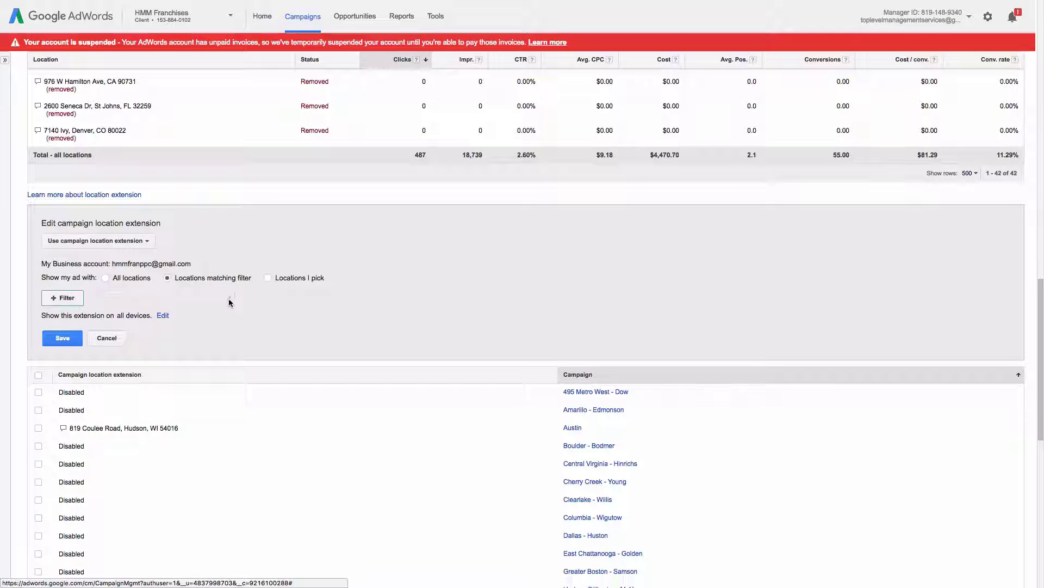
# Step: Use Locations I pick, swapping Hudson, WI and Wichita in and out, then cancel without saving
pyautogui.click(267, 278)
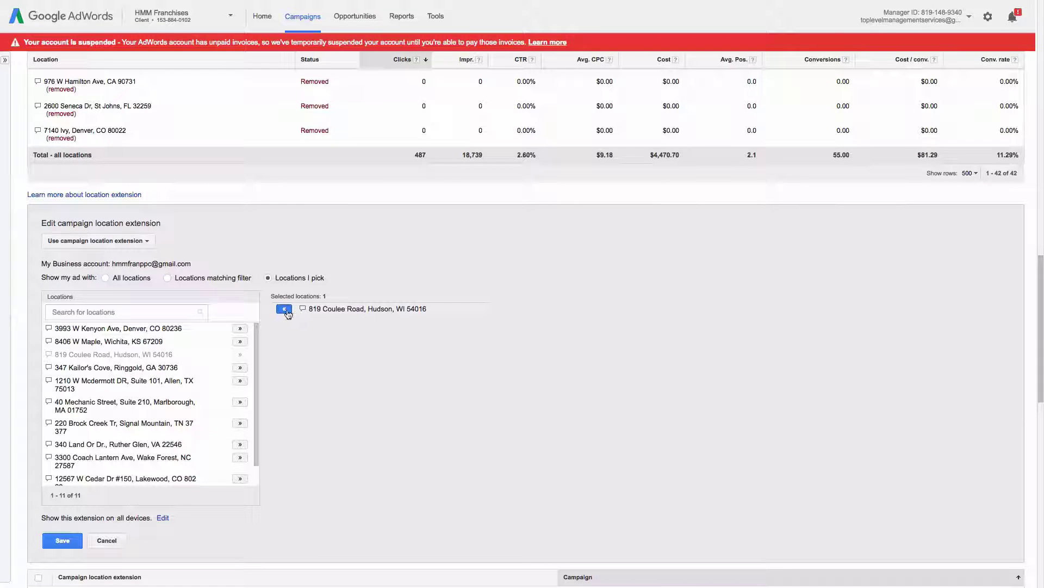
pyautogui.click(284, 309)
pyautogui.click(240, 357)
pyautogui.click(240, 342)
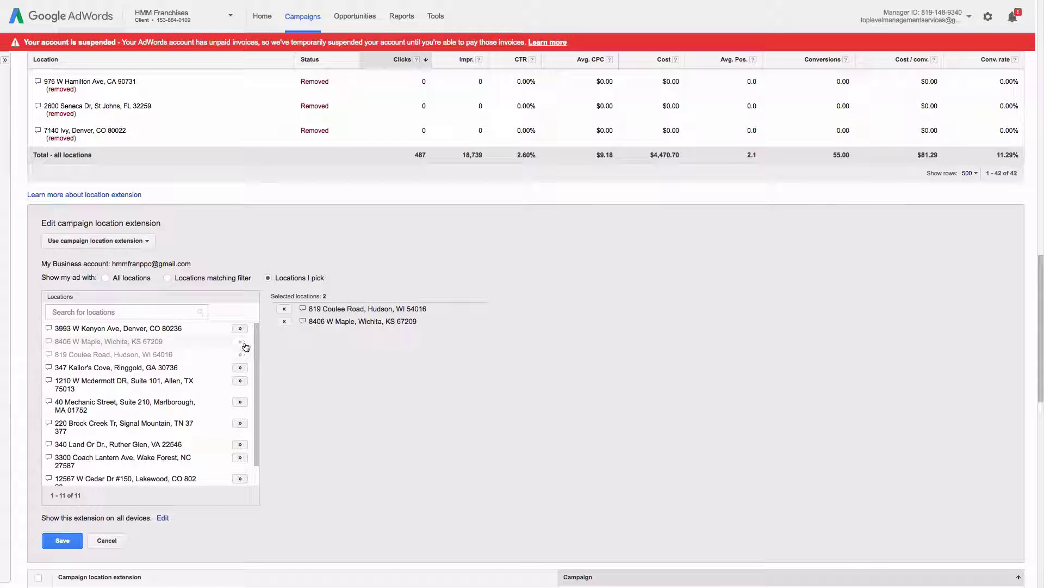
pyautogui.click(284, 308)
pyautogui.click(284, 308)
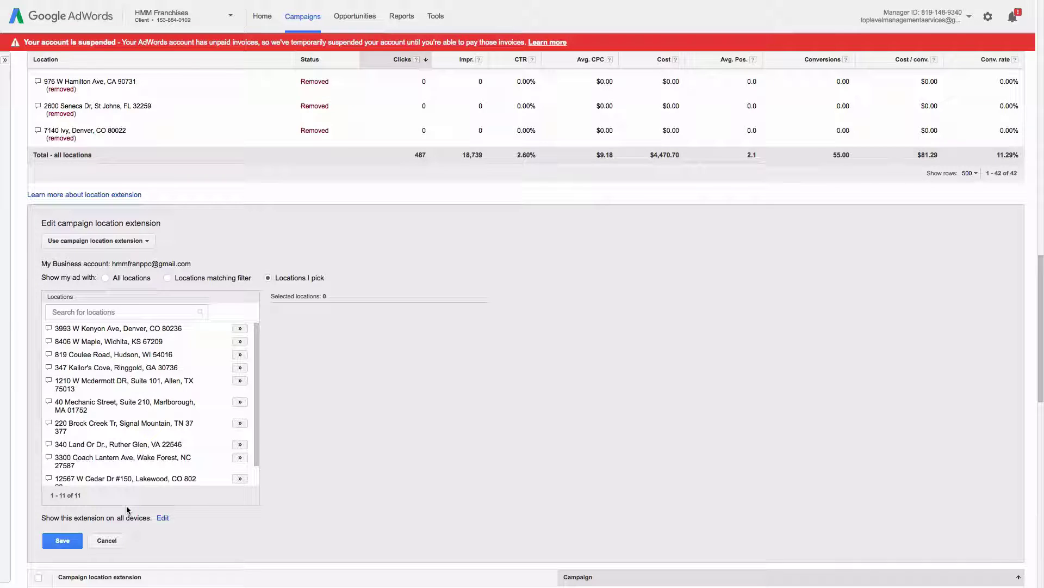
pyautogui.click(108, 539)
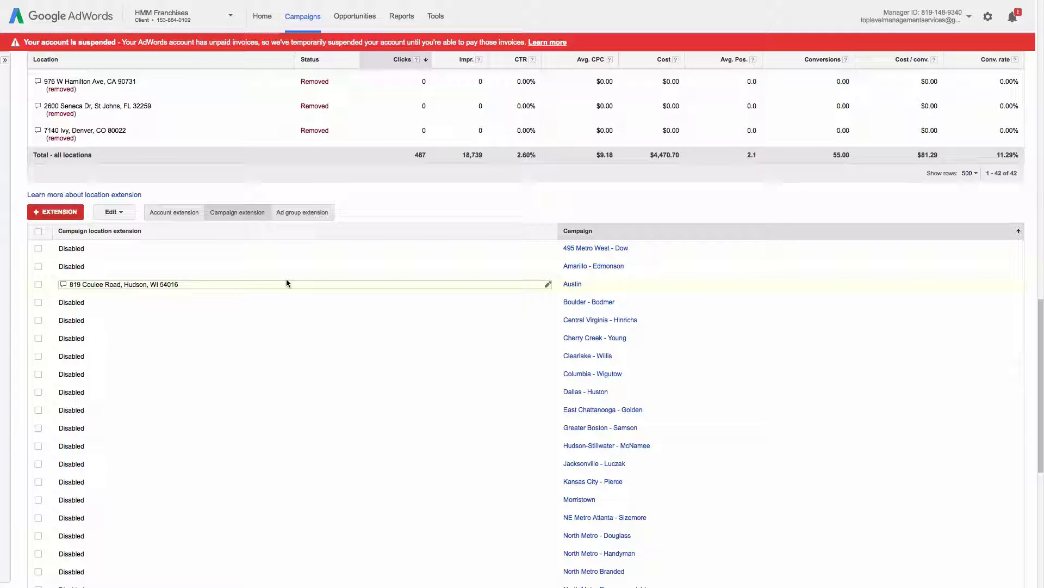
pyautogui.click(184, 212)
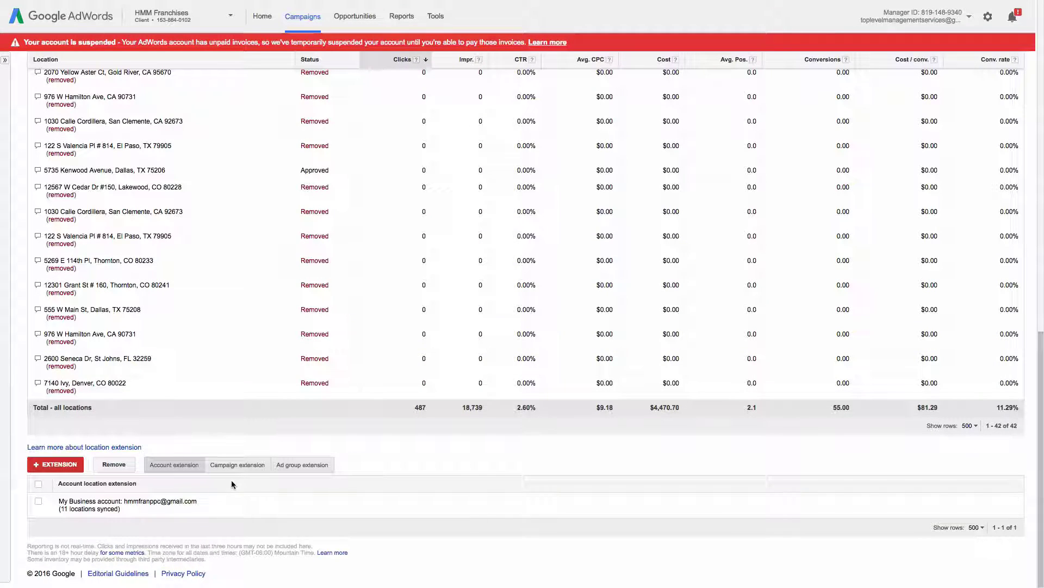
pyautogui.click(228, 466)
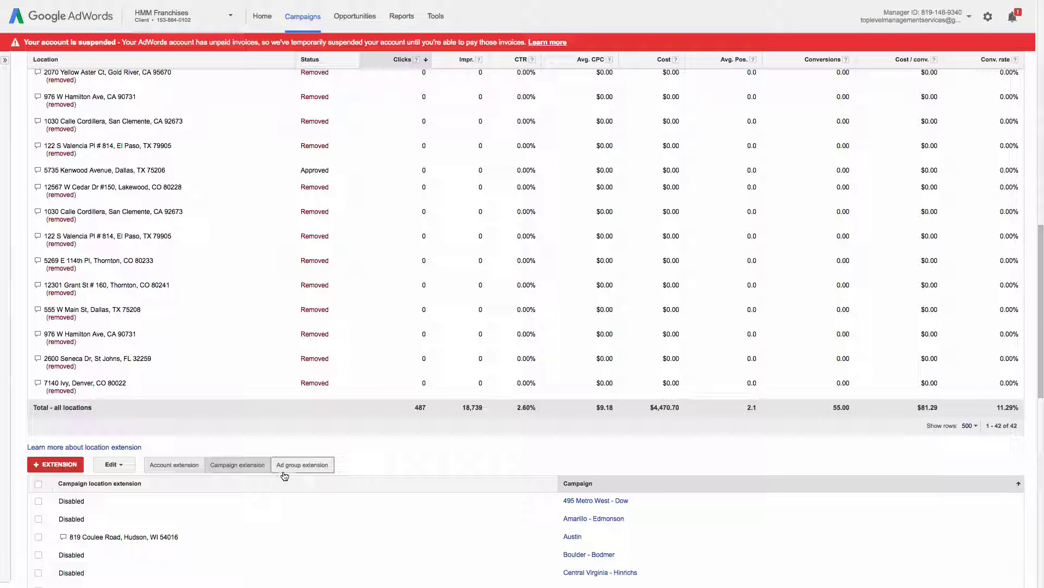
pyautogui.click(288, 466)
pyautogui.click(239, 491)
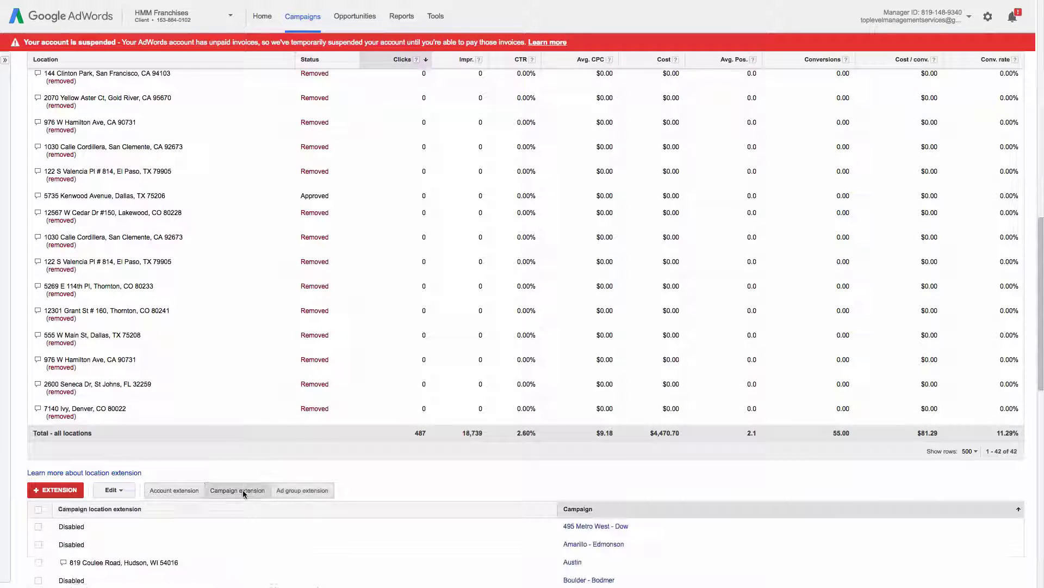
pyautogui.scroll(-1, 242, 490)
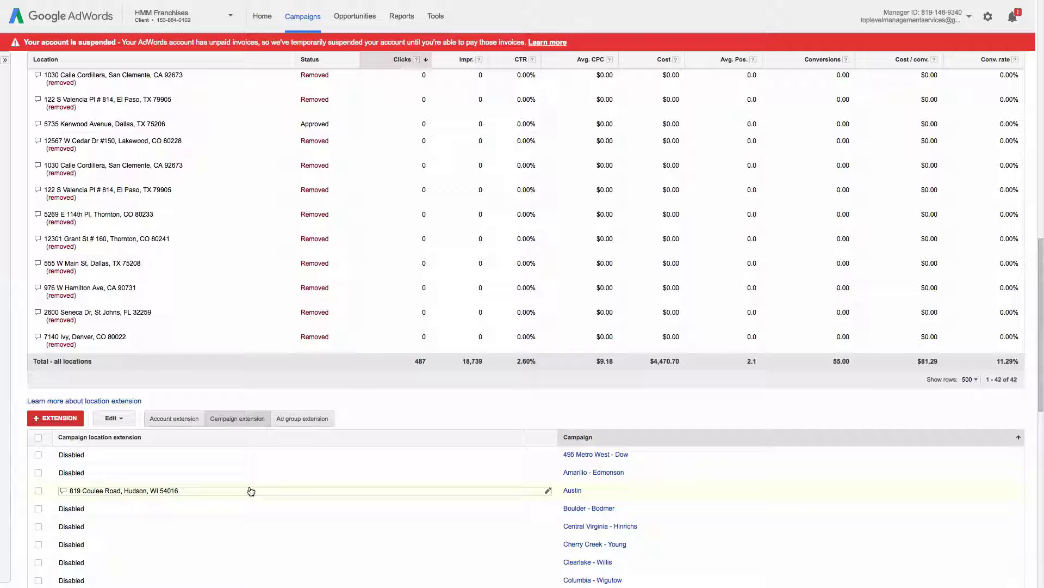
# Step: Change the Austin campaign's 819 Coulee Road extension from all devices to Mobile devices only and save
pyautogui.click(251, 491)
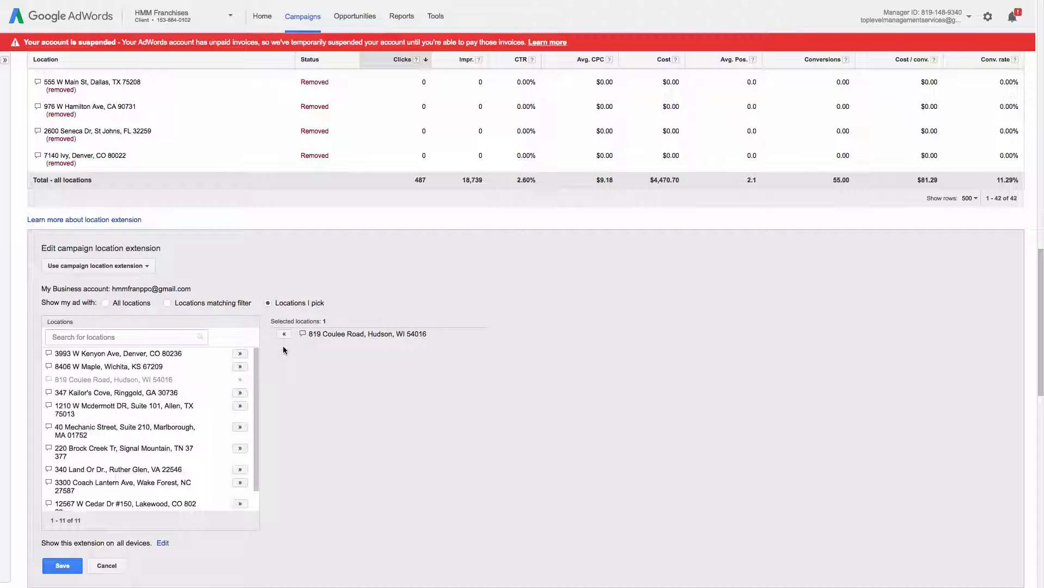
pyautogui.scroll(-1, 269, 357)
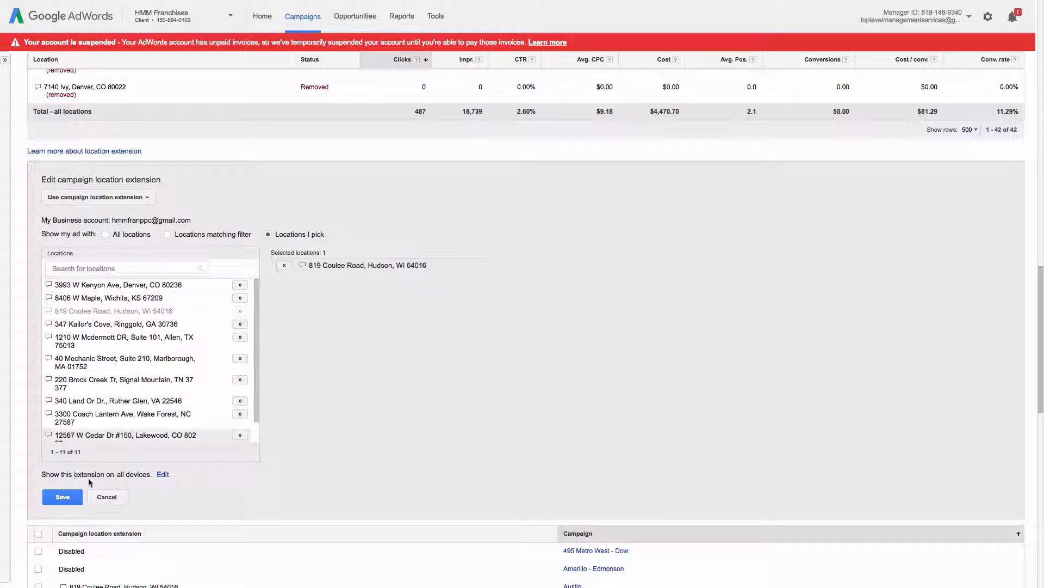
pyautogui.click(162, 475)
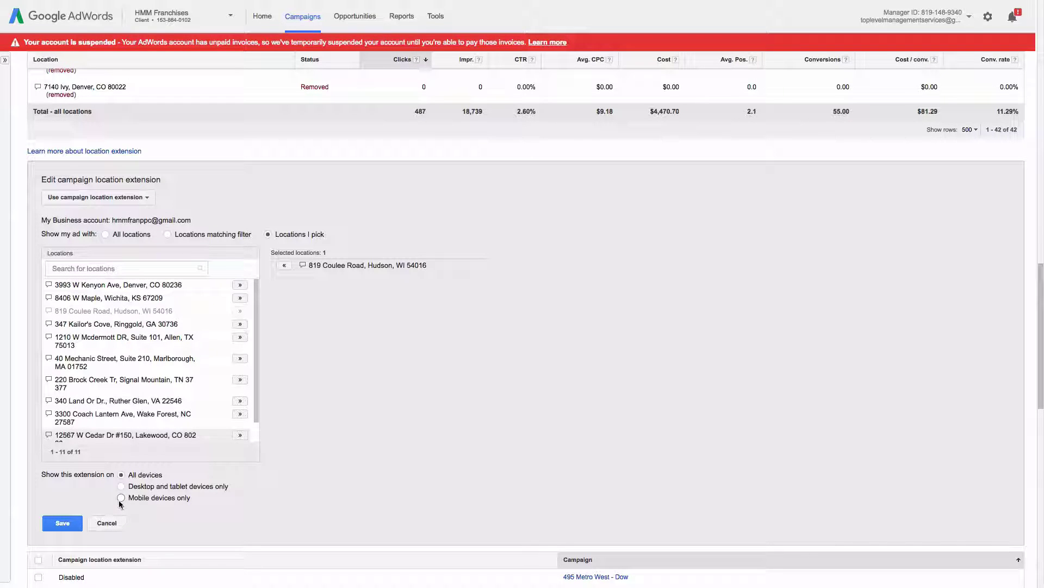
pyautogui.click(121, 497)
pyautogui.click(64, 522)
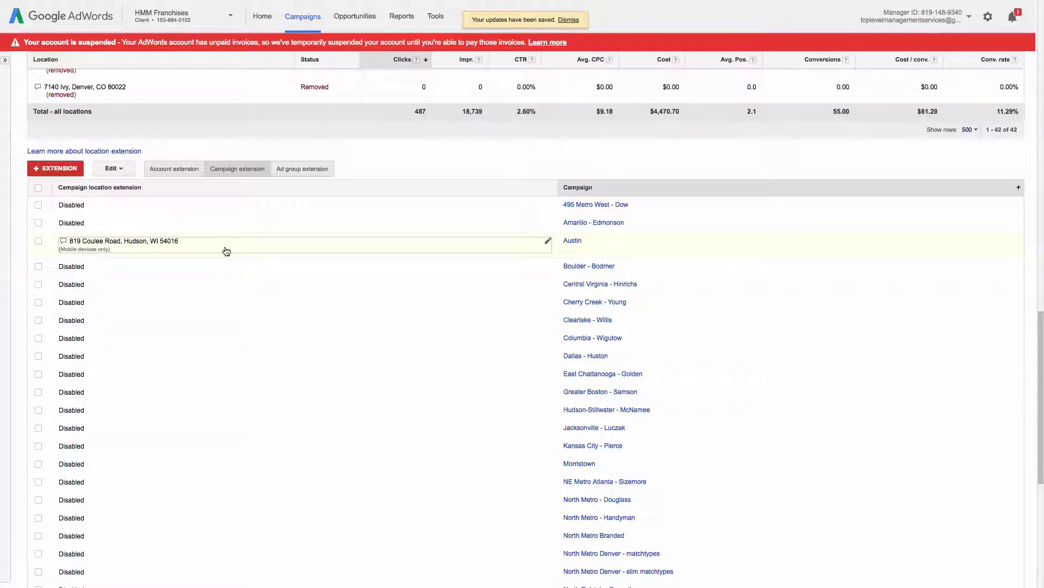
pyautogui.scroll(-5, 226, 251)
pyautogui.scroll(6, 227, 251)
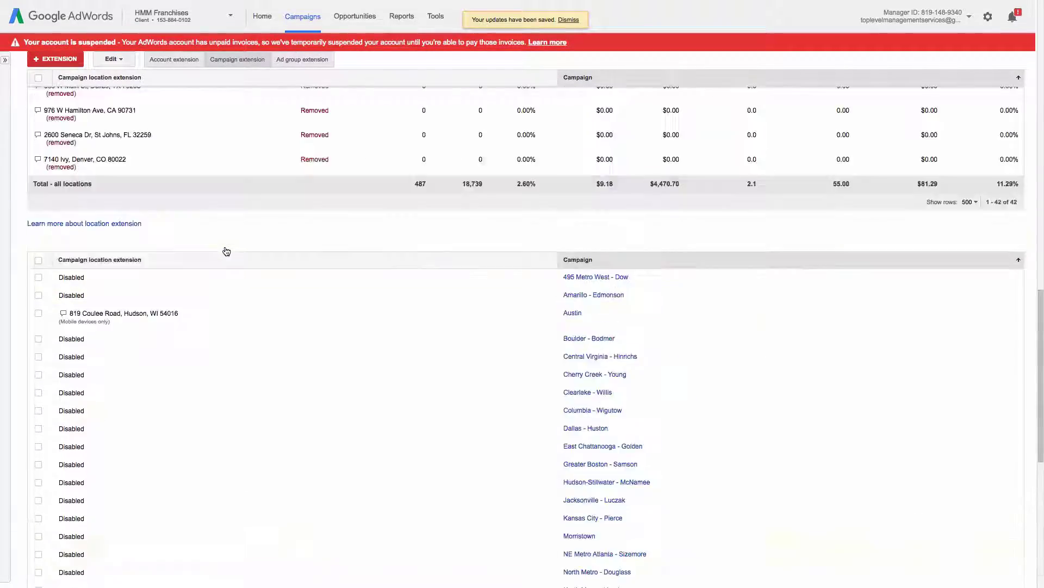
pyautogui.scroll(15, 226, 250)
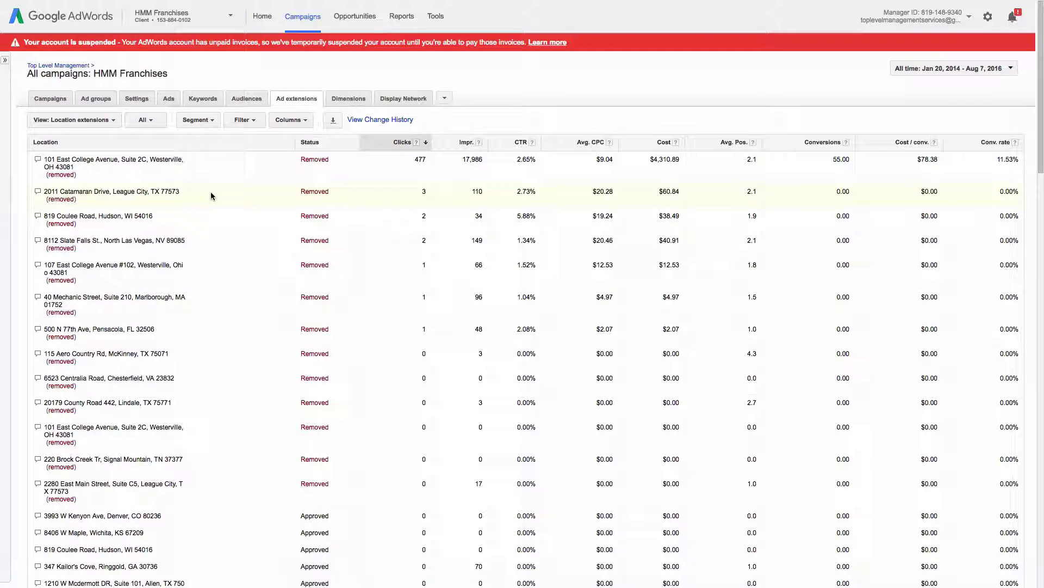
# Step: Segment by This Extension vs. Other, comparing 8 extension clicks with 469 other clicks
pyautogui.click(200, 122)
pyautogui.moveTo(223, 154)
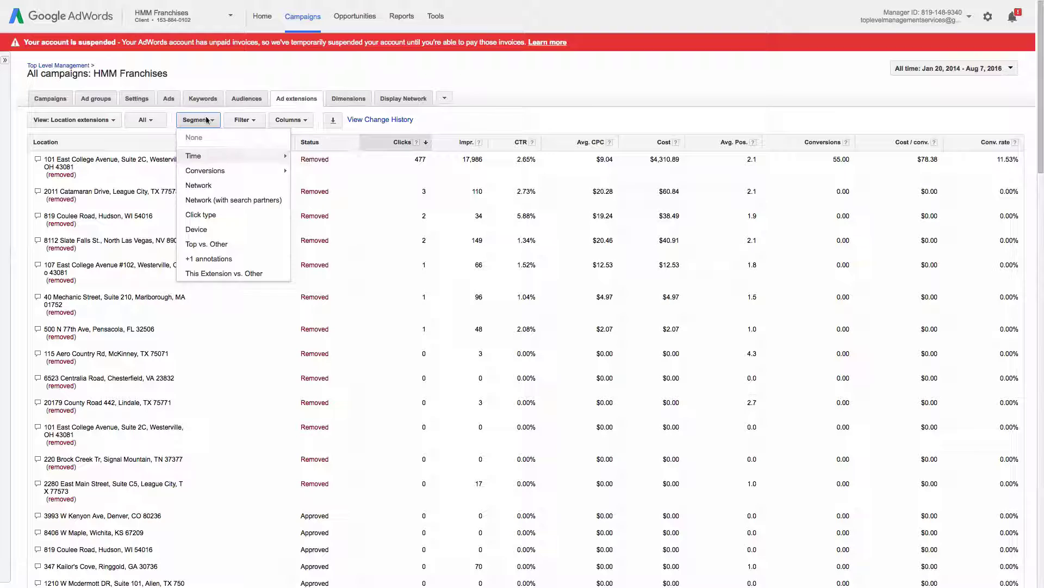
pyautogui.click(219, 277)
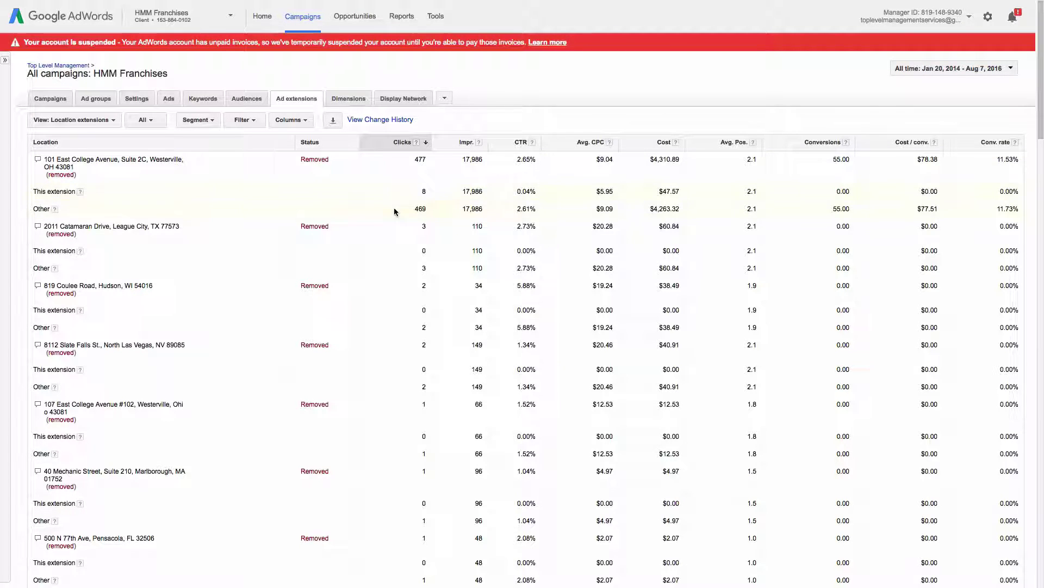
pyautogui.doubleClick(424, 191)
pyautogui.click(418, 210)
pyautogui.moveTo(417, 210); pyautogui.dragTo(427, 209)
pyautogui.click(427, 209)
# Step: Segment the location extension stats by Click type, showing headline, sitelink and location-details clicks
pyautogui.click(202, 120)
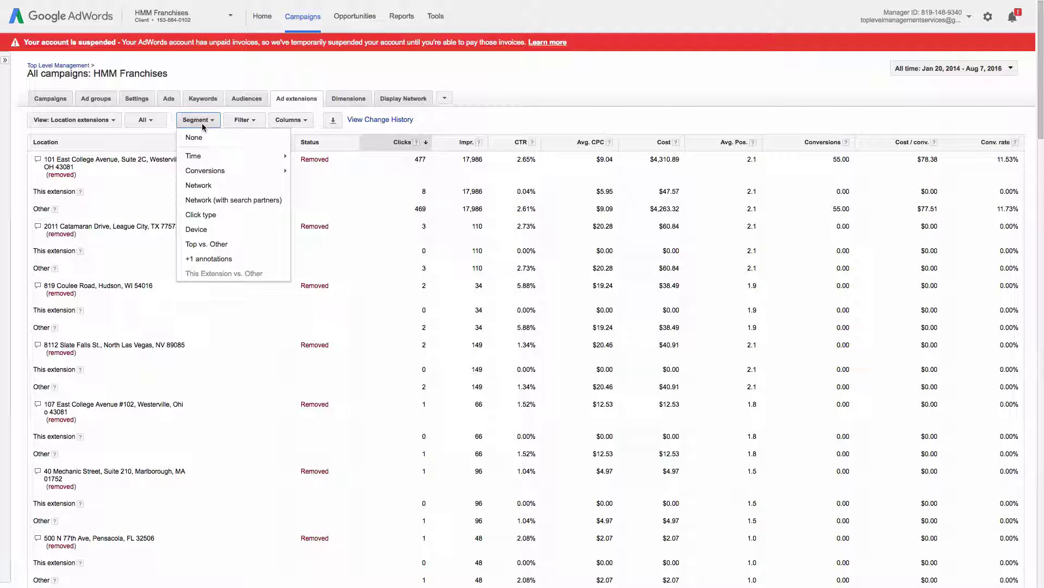
pyautogui.click(201, 214)
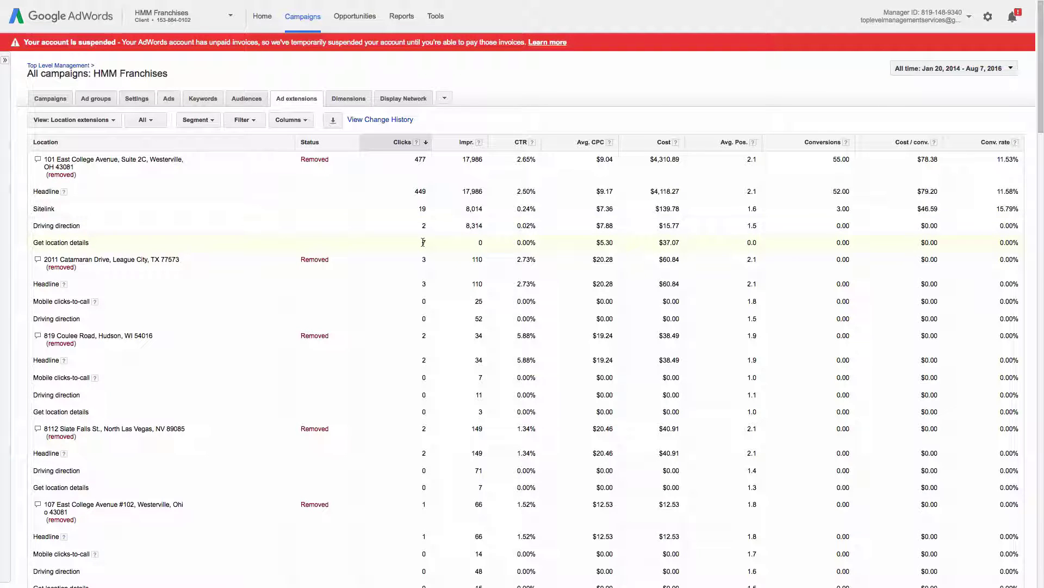
# Step: On the Dimensions tab, change the view from Day to Free clicks
pyautogui.click(348, 98)
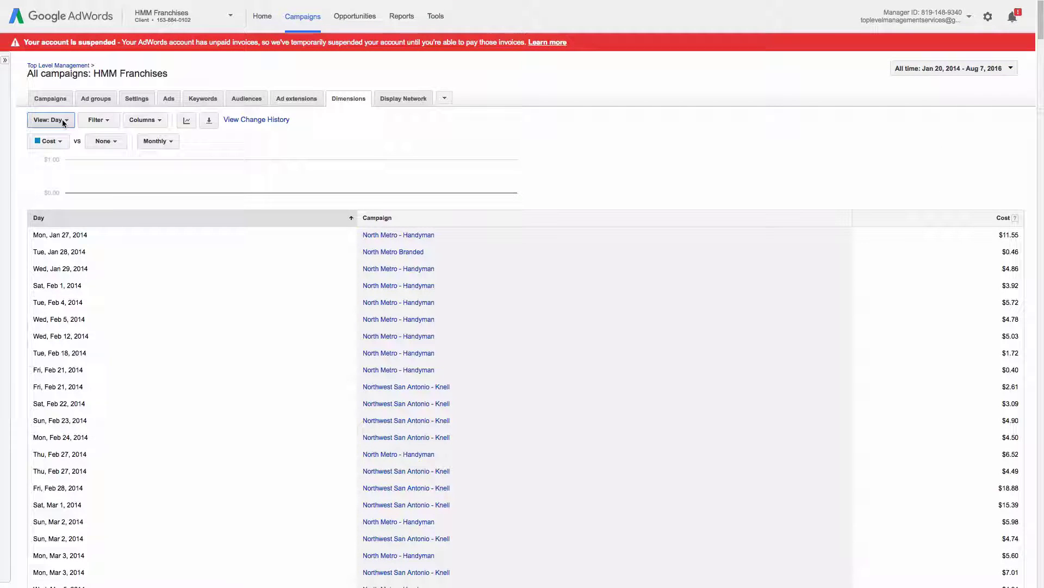
pyautogui.click(63, 122)
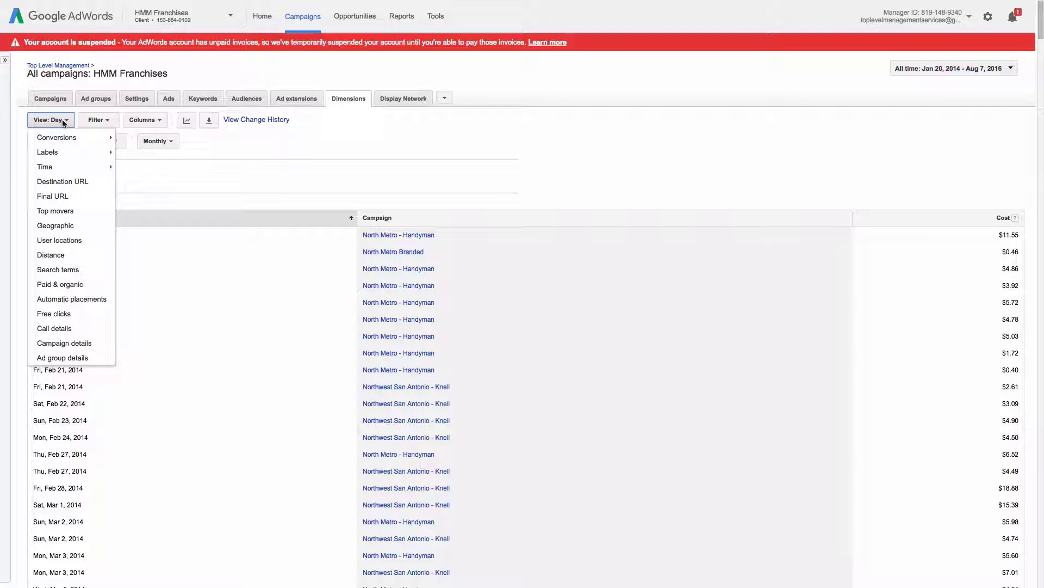
pyautogui.click(54, 313)
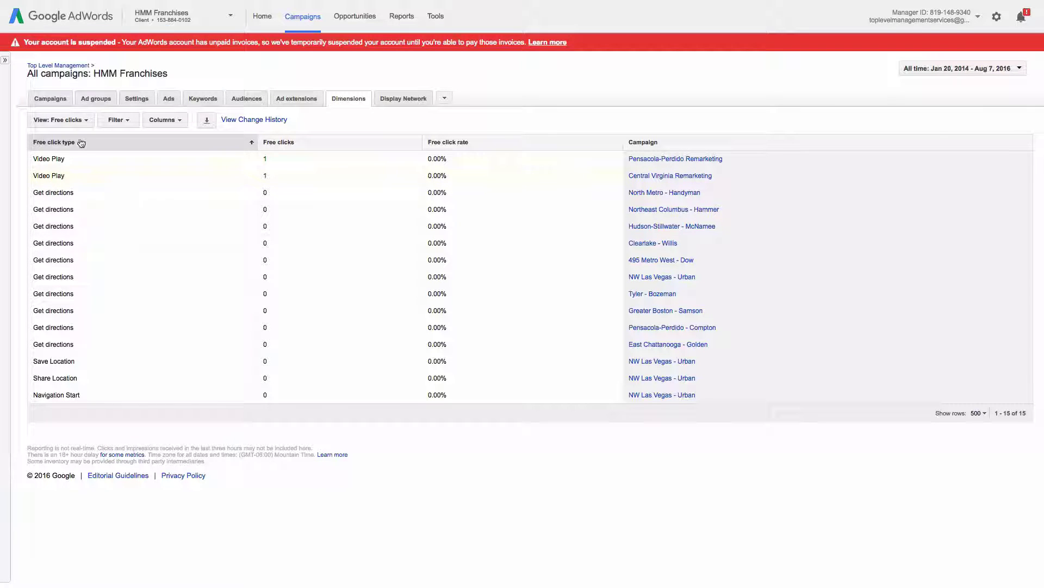
pyautogui.moveTo(133, 55)
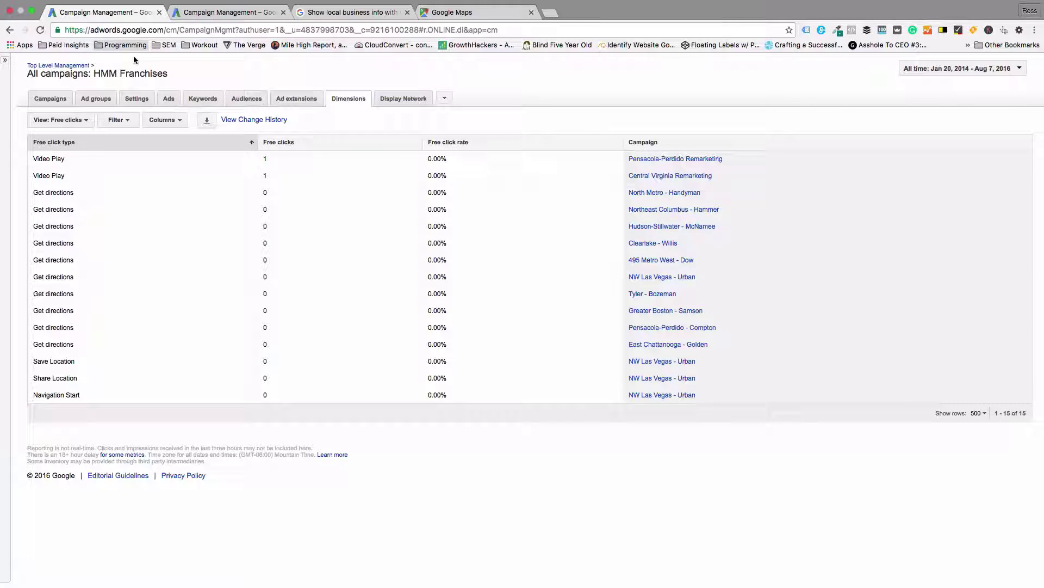